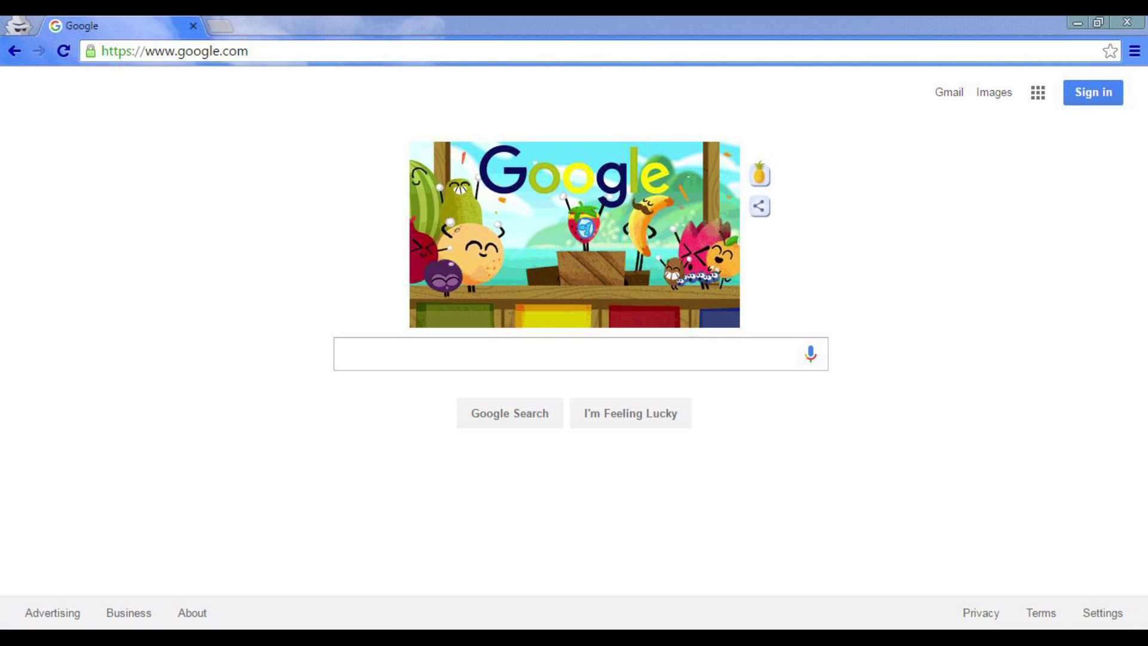
- Search Google for "audacity"
left_click(343, 353)
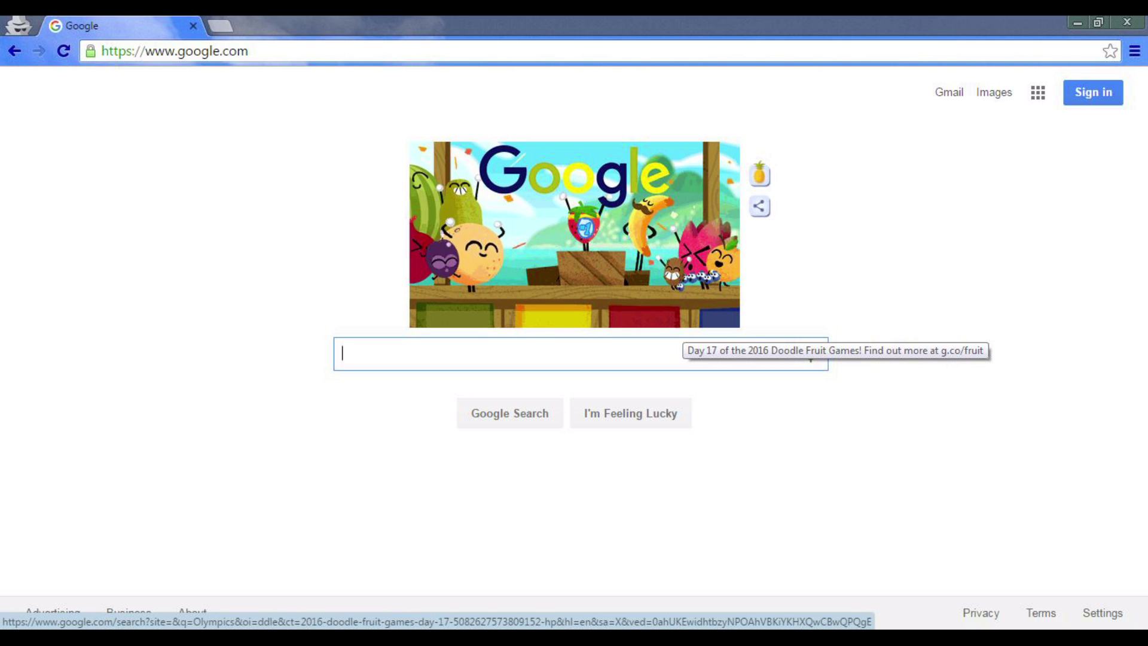
type("audc")
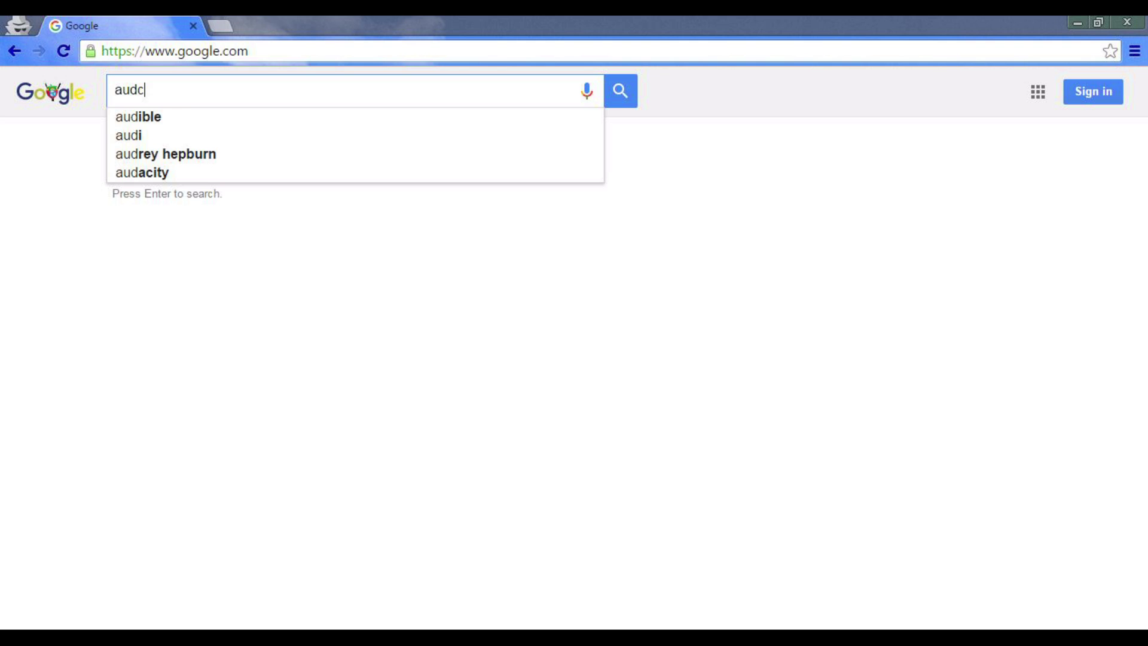
key("BackSpace")
type("acity")
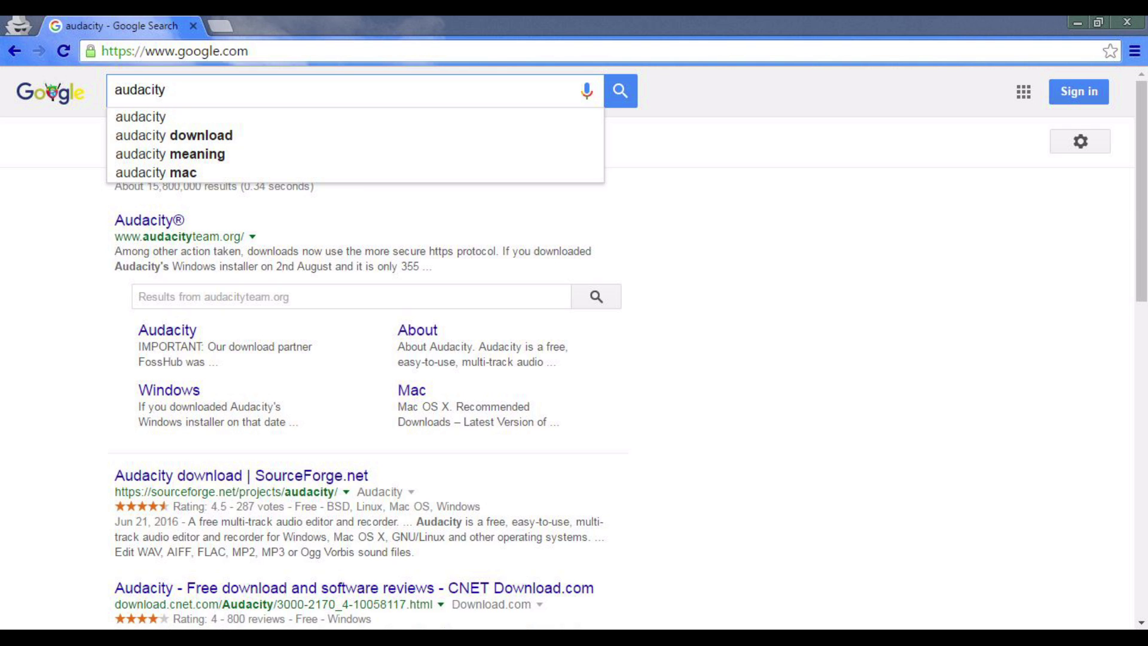
key("Return")
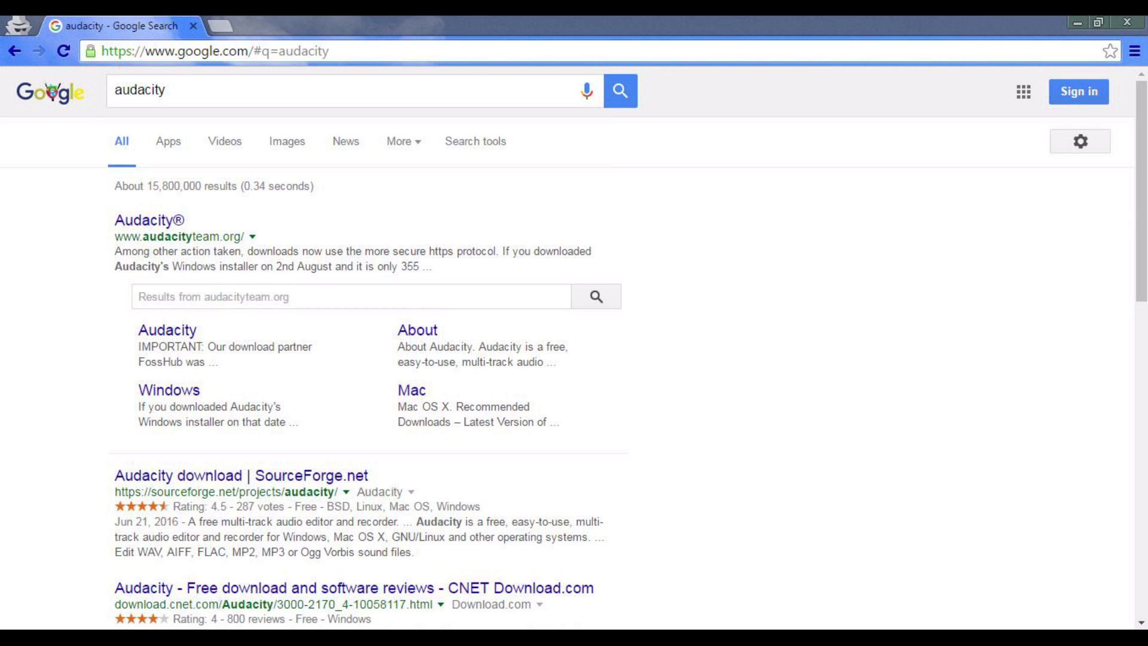
- Open the official Audacity website from the results and go to its Audacity 2.1.2 download page
left_click(149, 221)
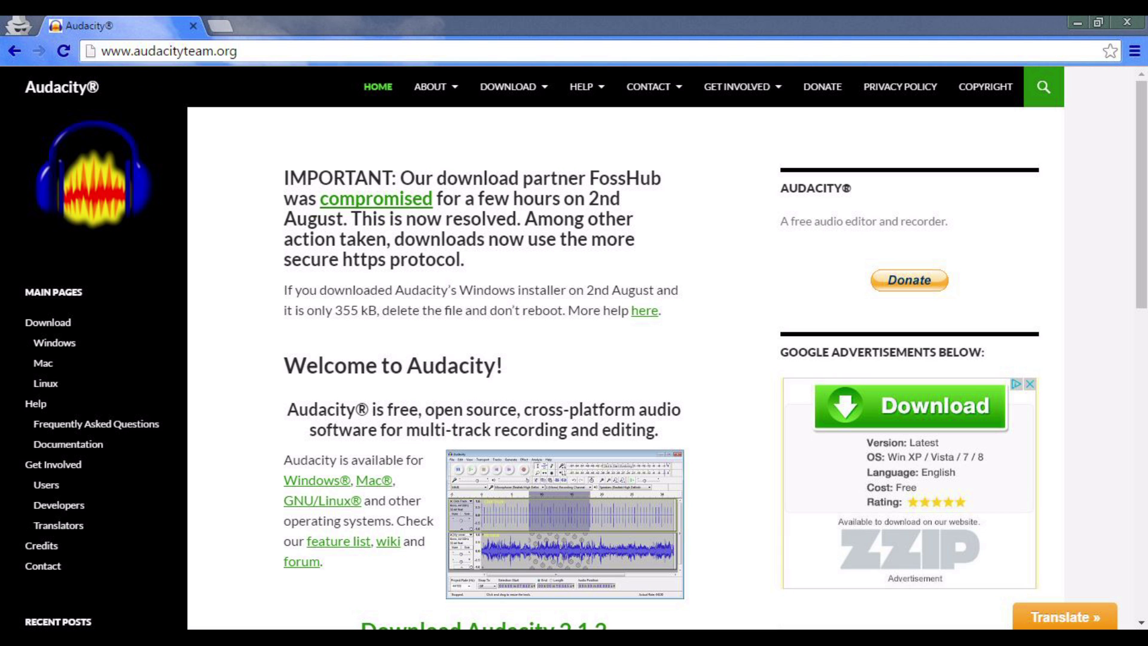
scroll(625, 367, "down", 2)
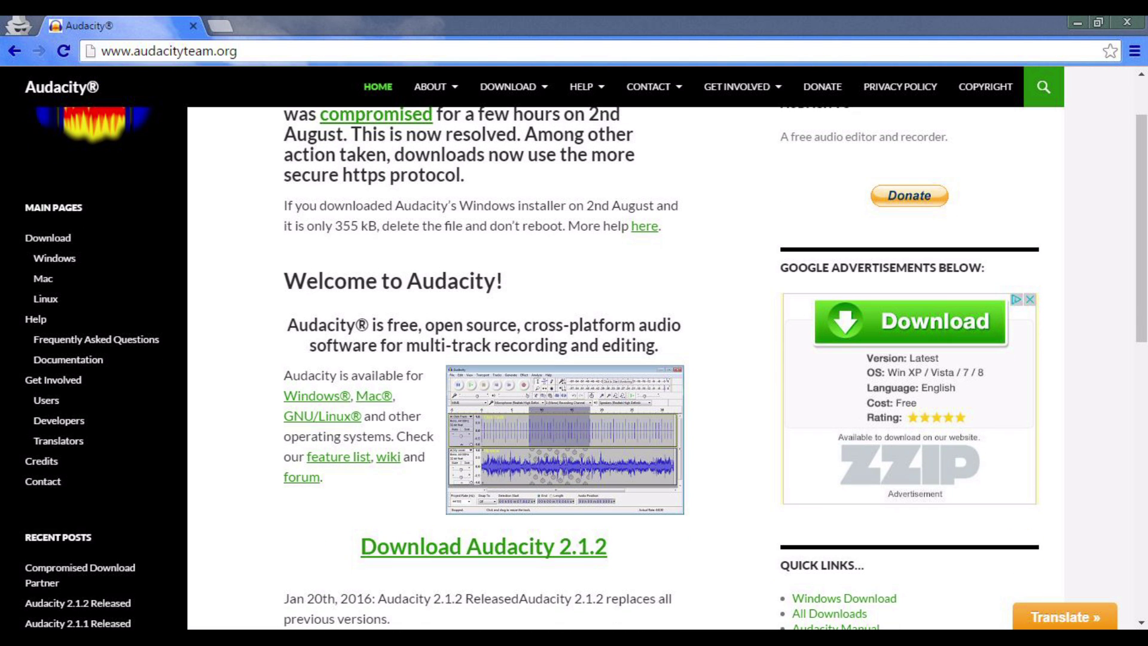
scroll(483, 460, "down", 2)
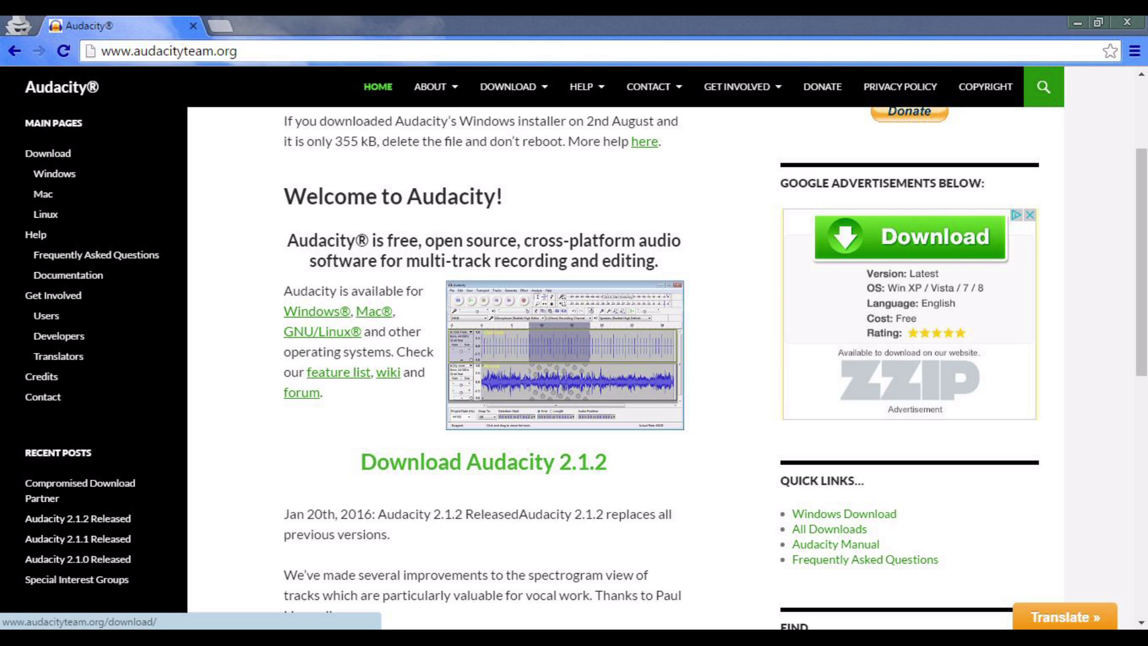
left_click(484, 461)
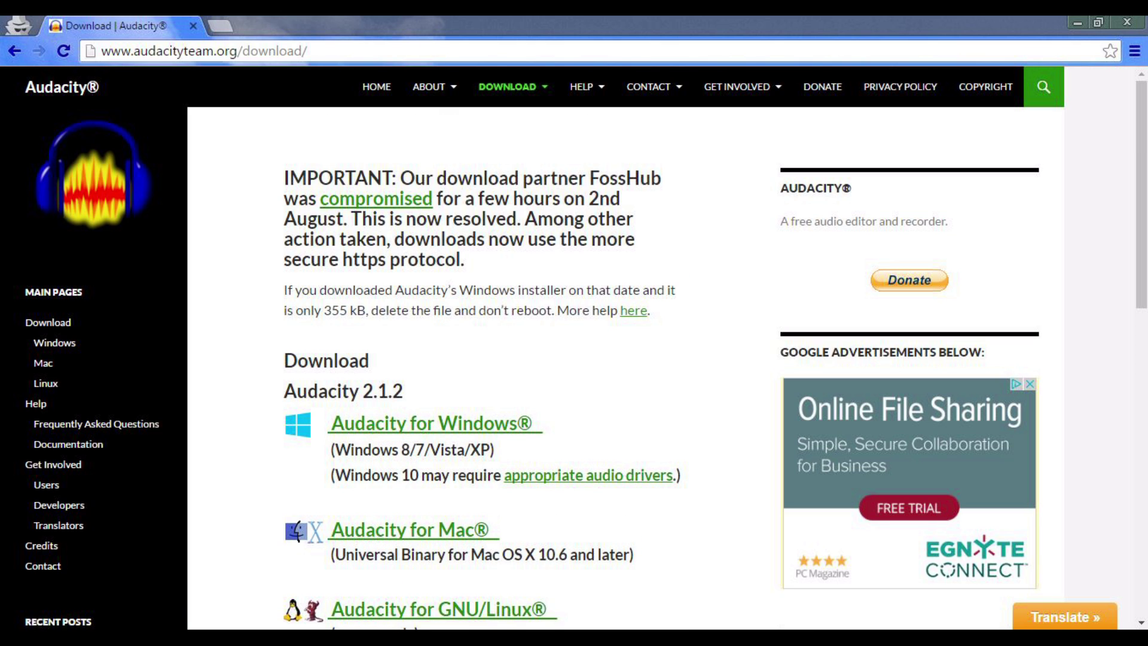
- Review the platform downloads and open the Audacity for Windows download page with its recommended installer
scroll(588, 306, "down", 3)
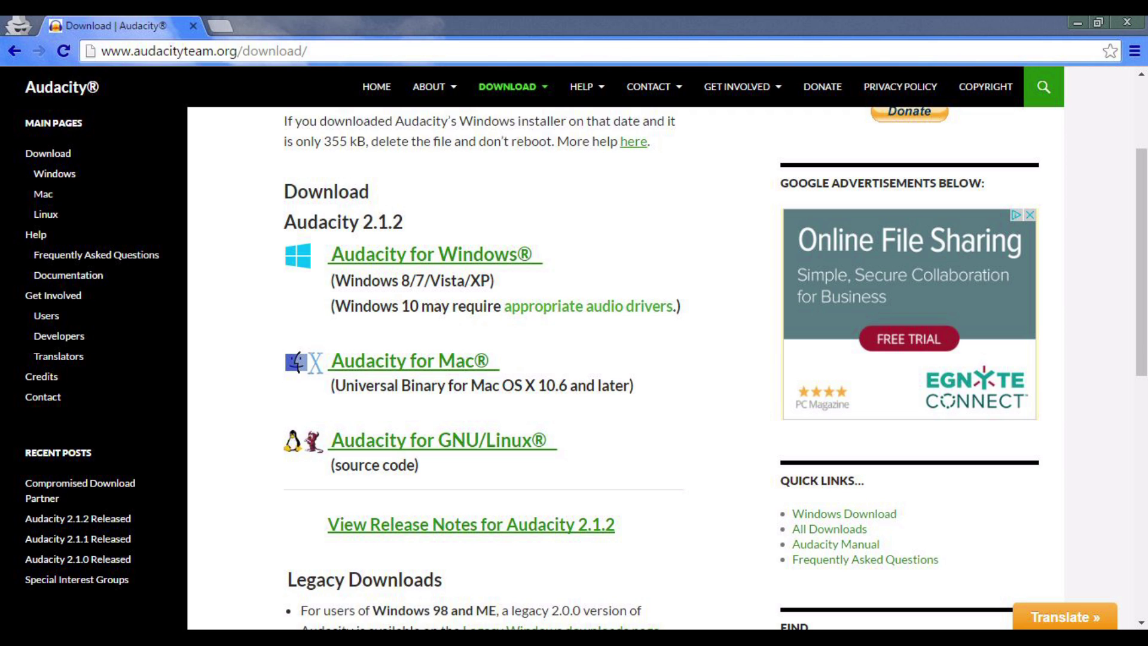
scroll(436, 298, "up", 1)
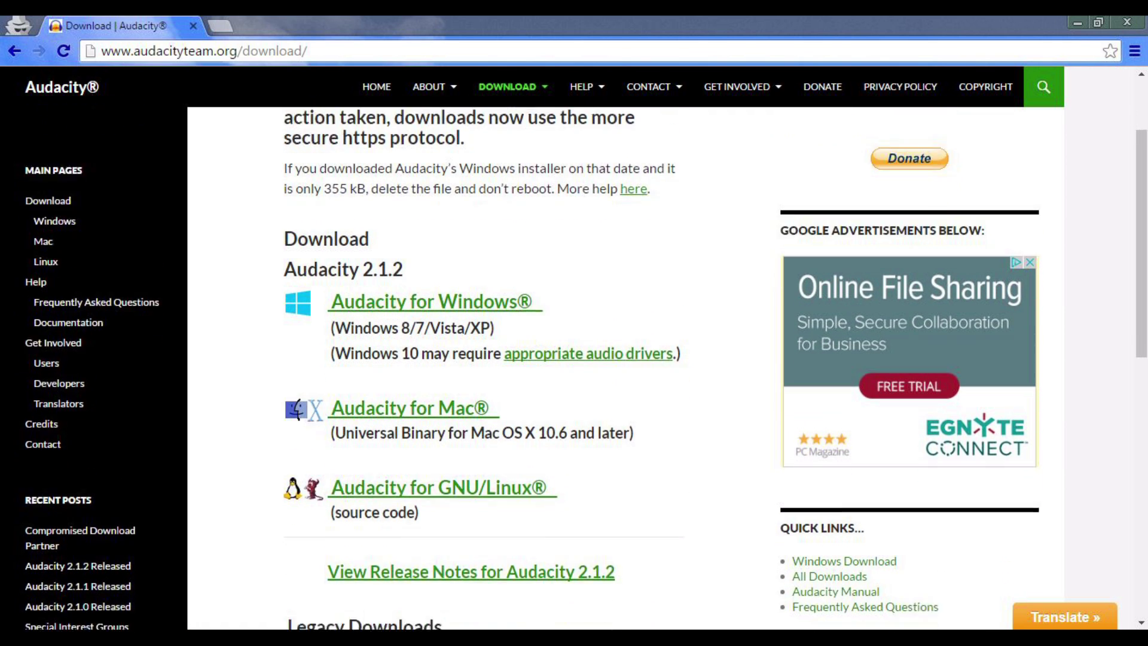
scroll(587, 368, "down", 1)
scroll(410, 275, "down", 2)
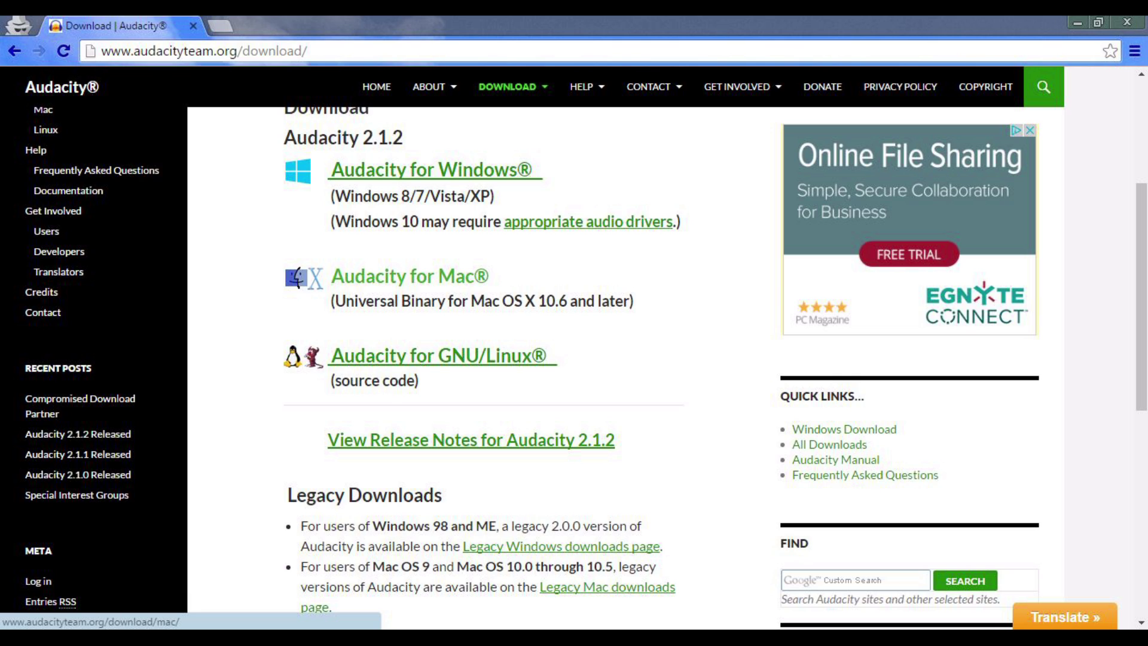
scroll(409, 276, "up", 2)
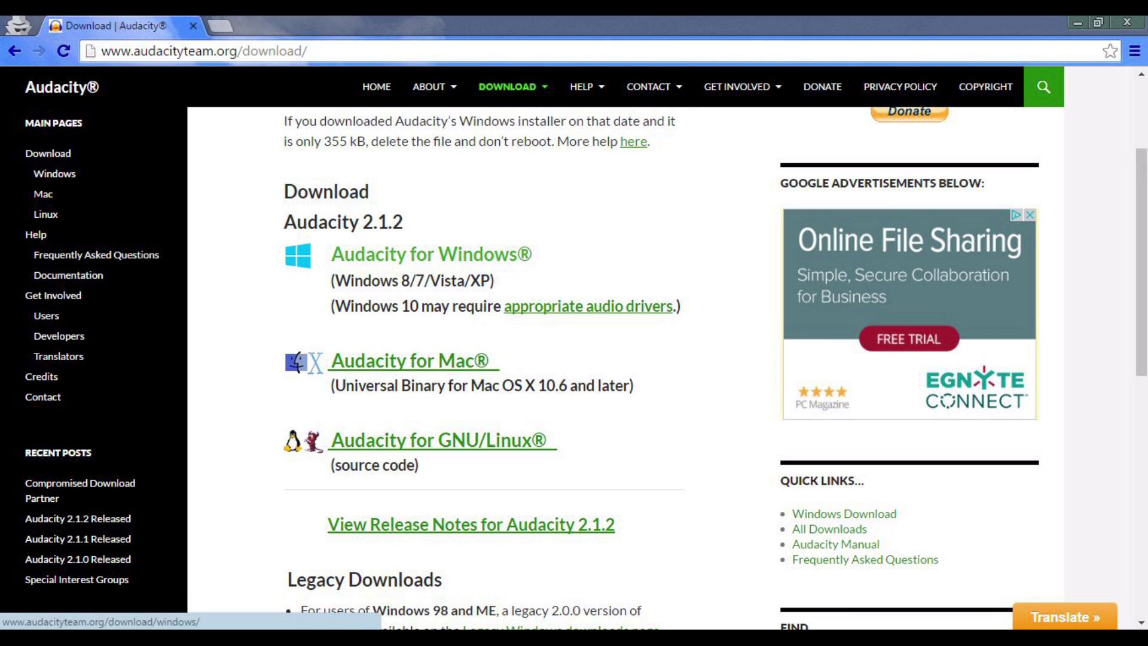
left_click(431, 254)
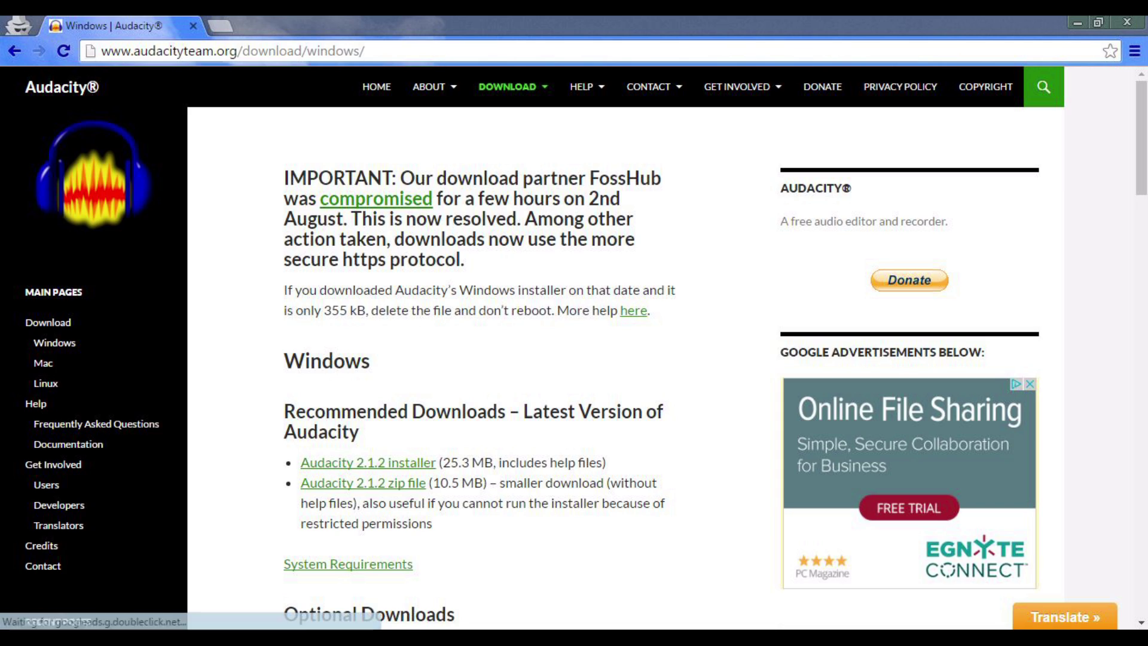
scroll(368, 378, "down", 2)
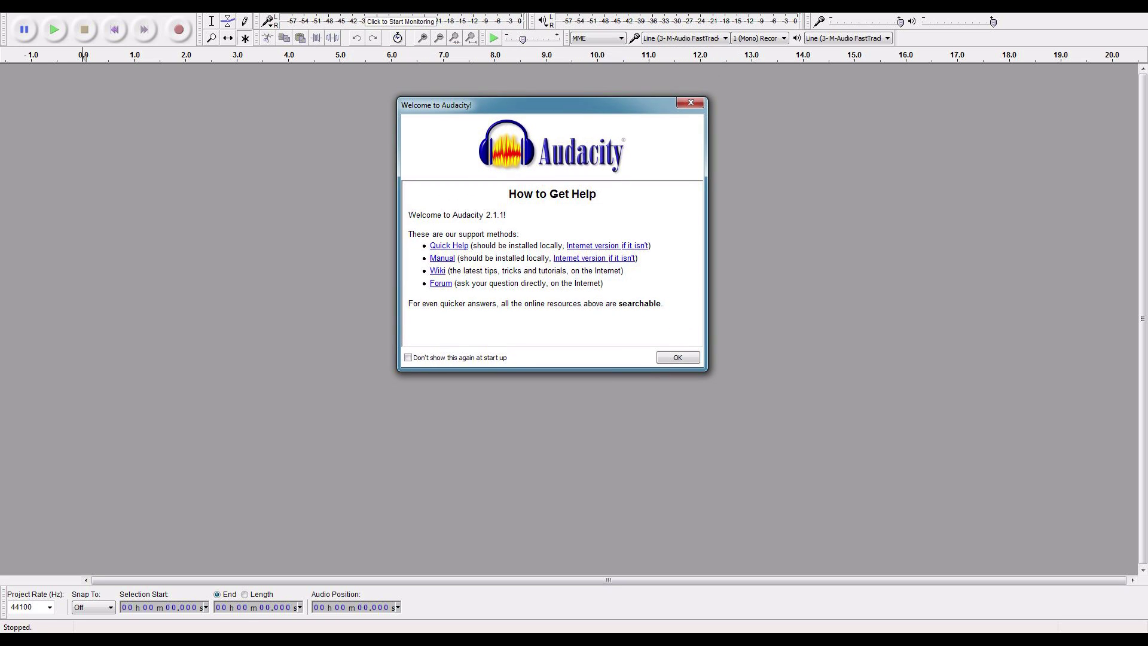
- Switch to Audacity, dismiss the welcome window and record a mono track about 6 seconds long
key("Return")
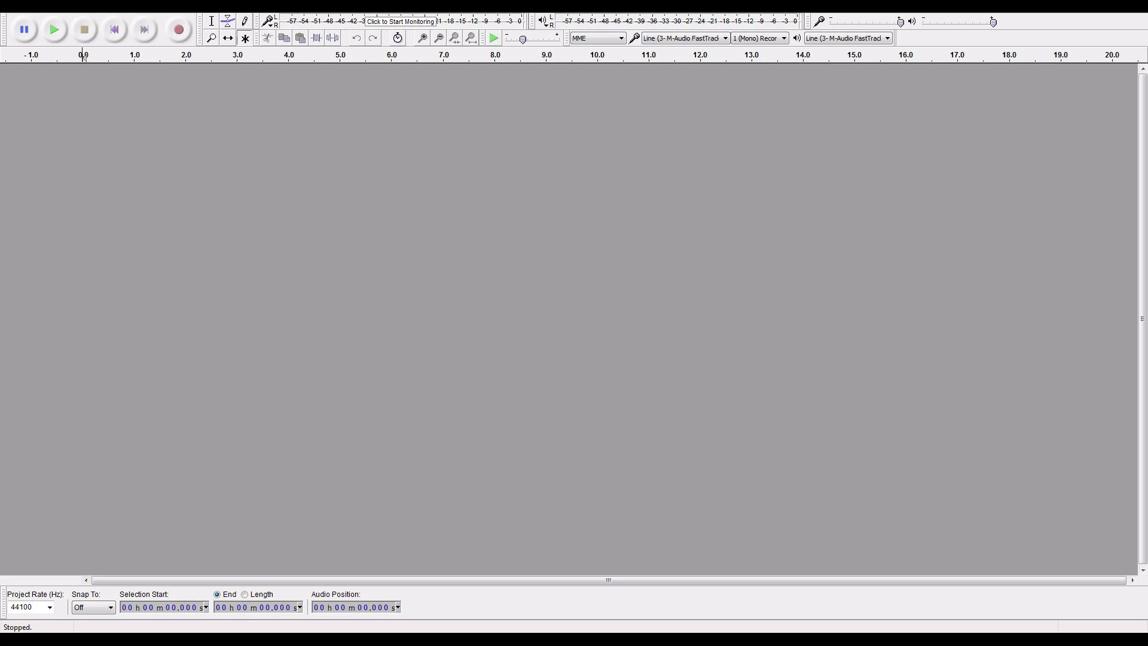
left_click(179, 30)
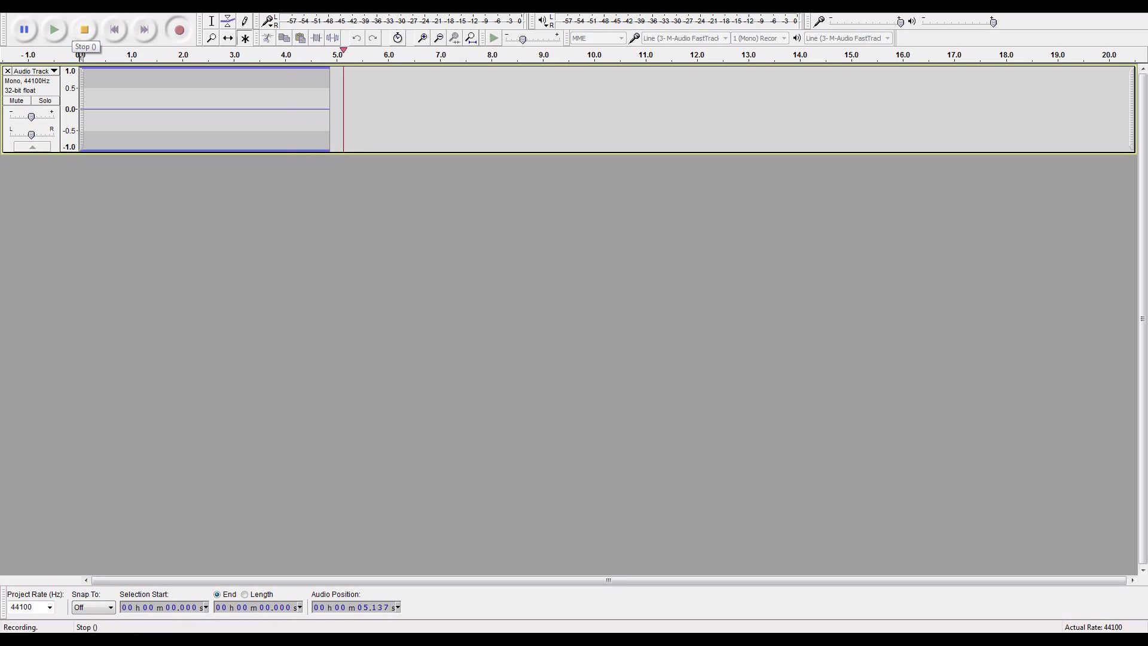
left_click(84, 30)
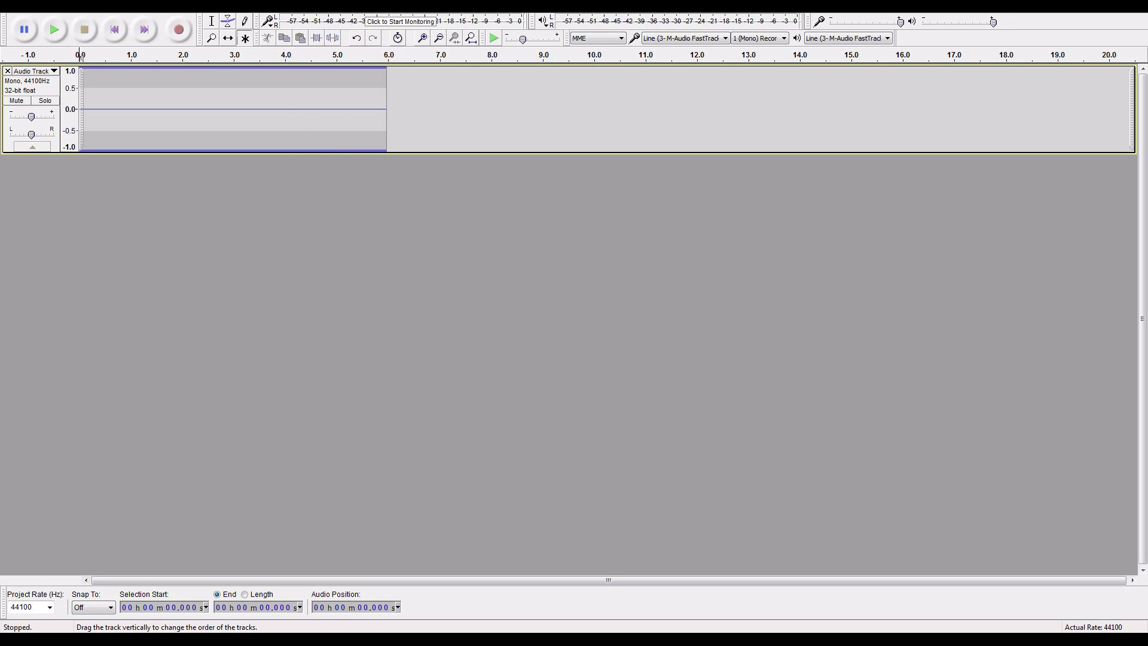
- Select the whole recording and examine the list of available effects, including Compressor, Leveller and Reverb
left_click(33, 71)
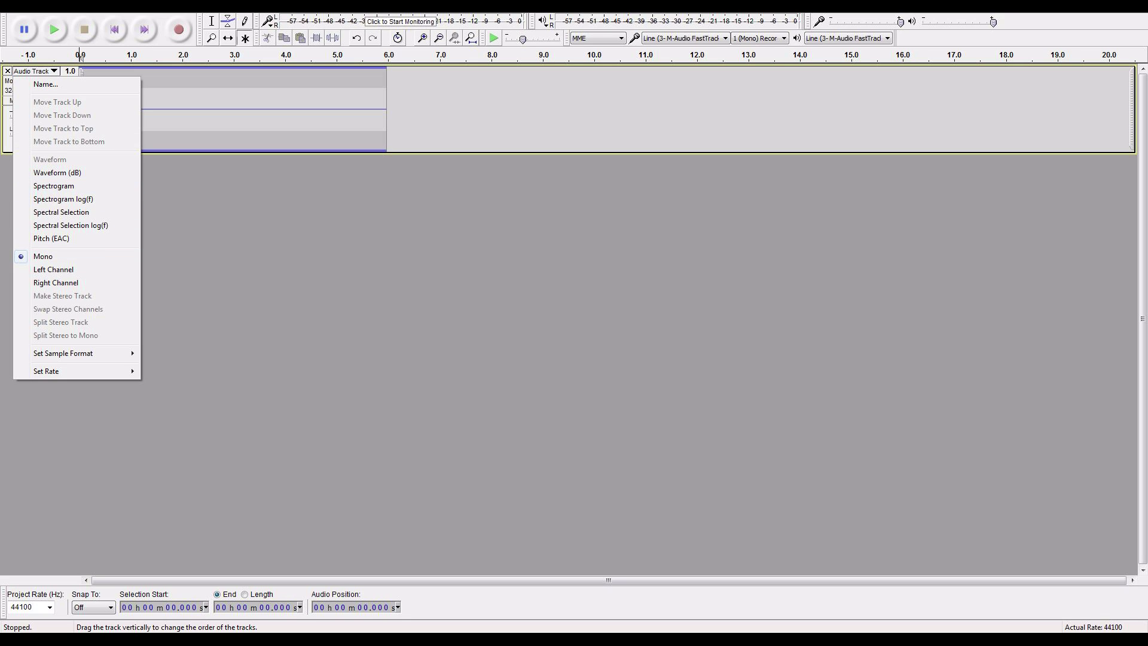
left_click(288, 109)
key("ctrl+a")
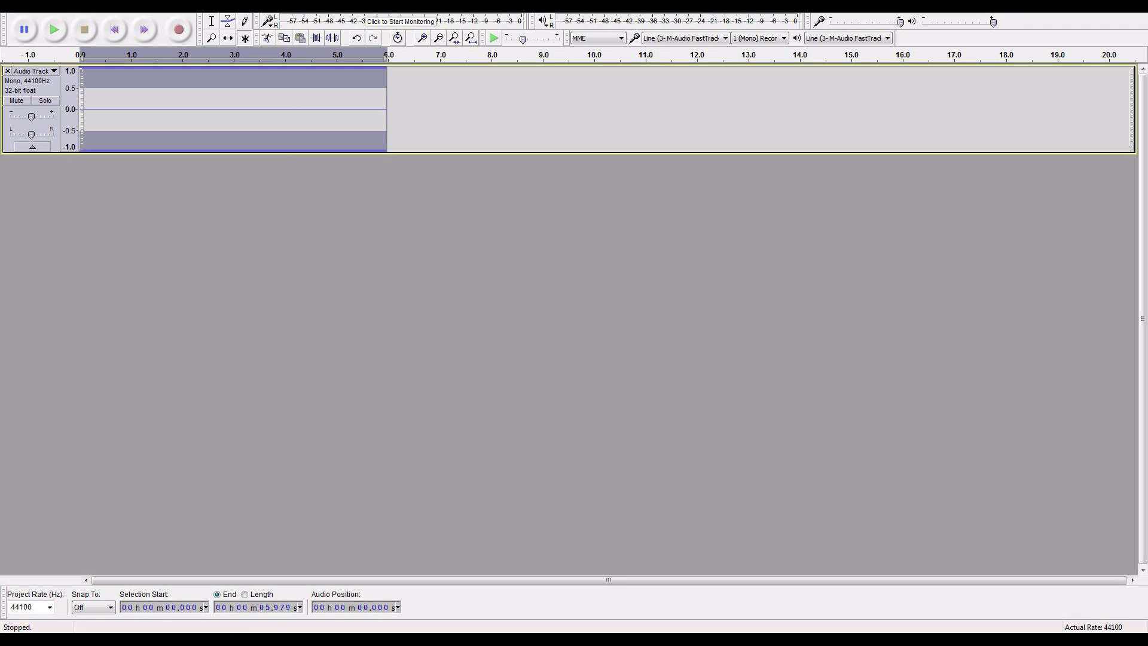
key("alt+c")
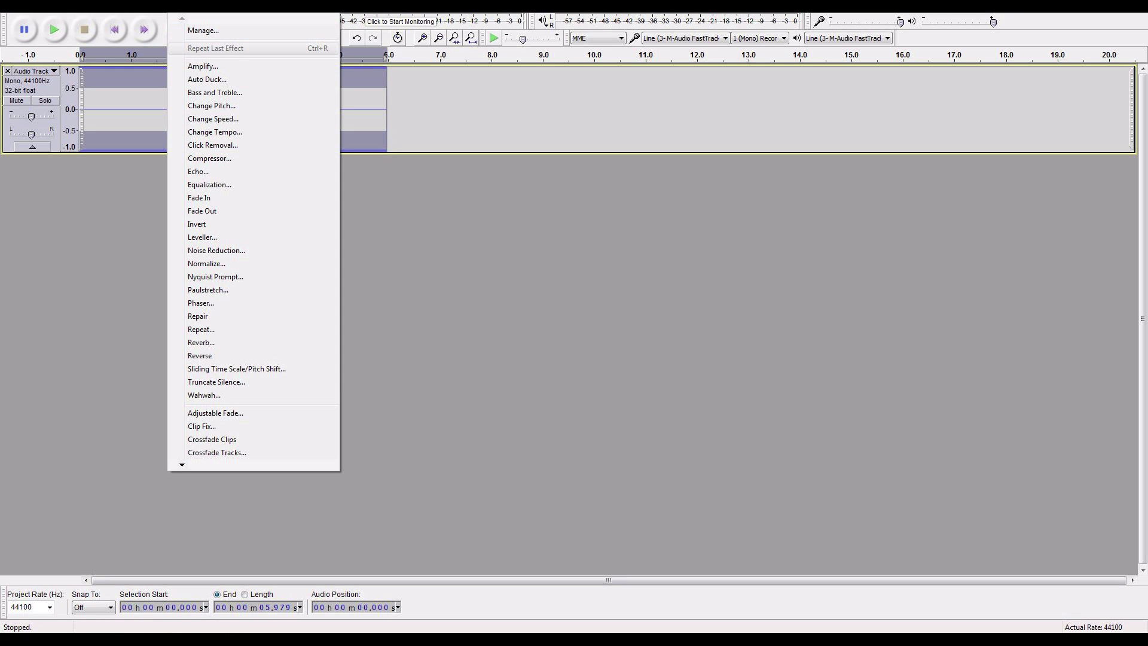
key("Down")
key("Down")
key("Down")
key("Down")
key("Down")
key("Down")
key("Down")
key("Down")
key("Down")
key("Down")
key("Down")
key("Down")
key("Down")
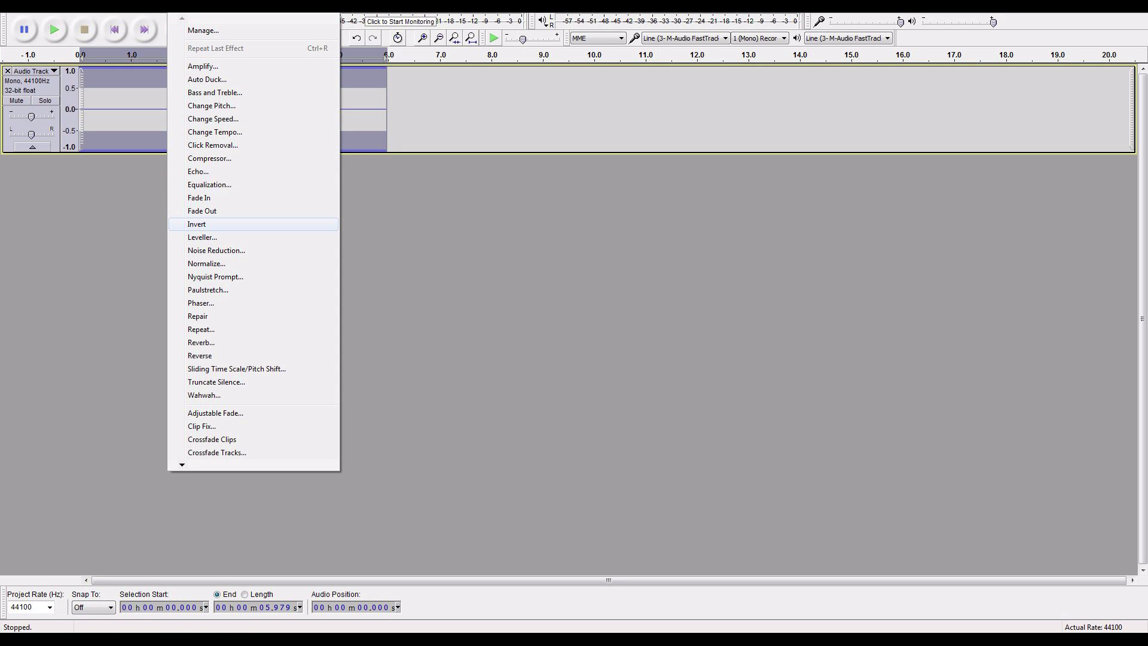
key("Up")
key("Up")
key("Up")
key("Up")
key("Up")
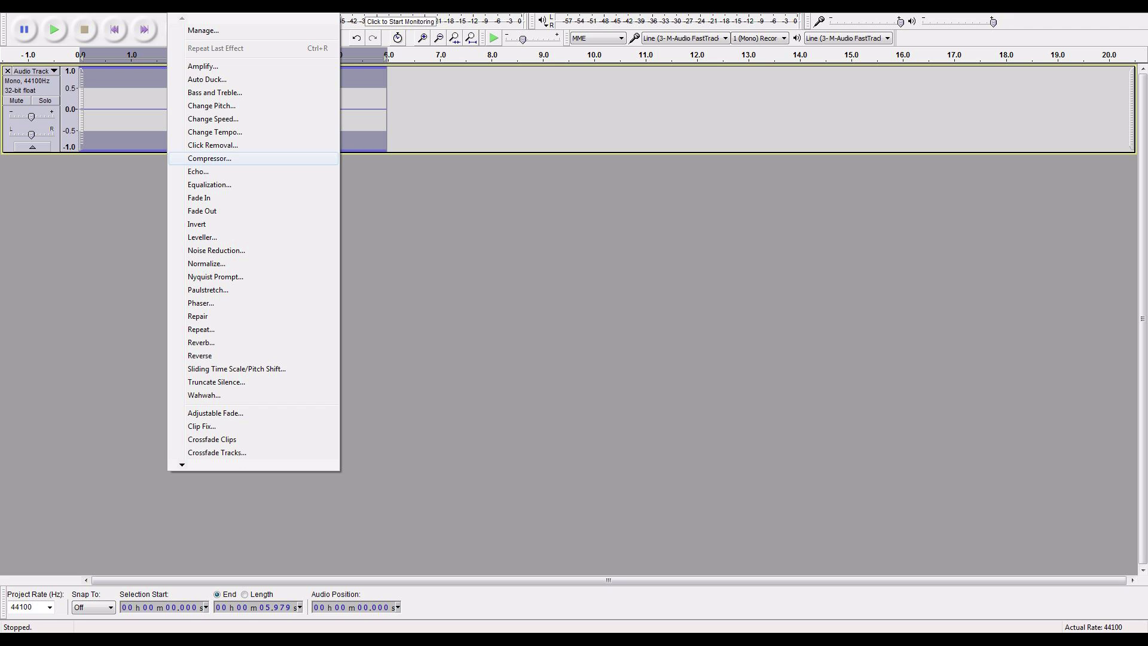
key("Down")
key("Down")
key("Down")
key("Down")
key("Down")
key("Down")
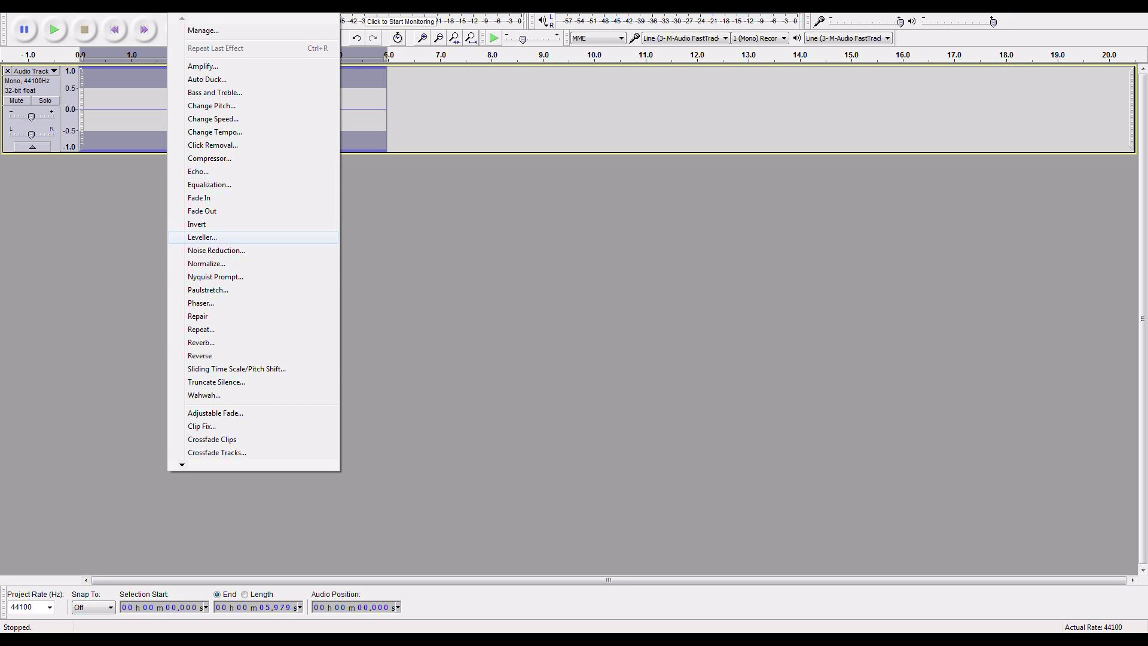
key("Down")
key("Down")
key("Down")
key("Down")
key("Down")
key("Down")
key("Down")
key("Down")
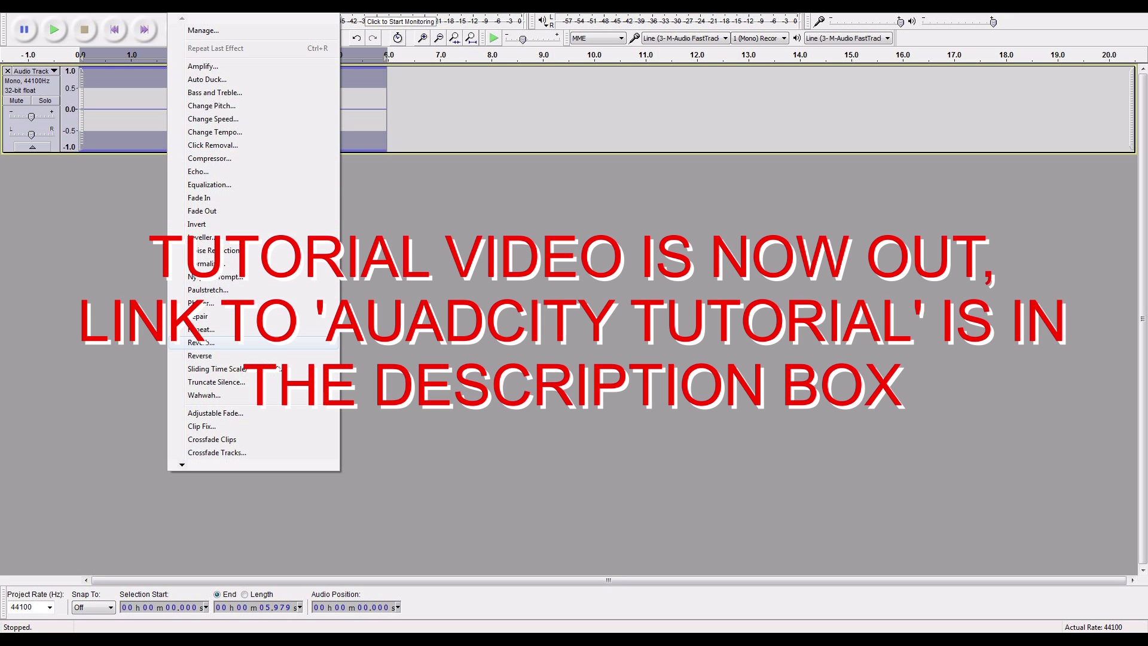
key("Up")
key("Up")
key("Up")
key("Up")
key("Up")
key("Up")
key("Up")
key("Up")
key("Up")
key("Up")
key("Up")
key("Up")
key("Up")
key("Up")
key("Down")
key("Down")
- Delete two short stretches of the recording around the 2-second mark and undo both deletions
left_click(445, 109)
left_click_drag(408, 109, 217, 108)
left_click(231, 108)
key("Delete")
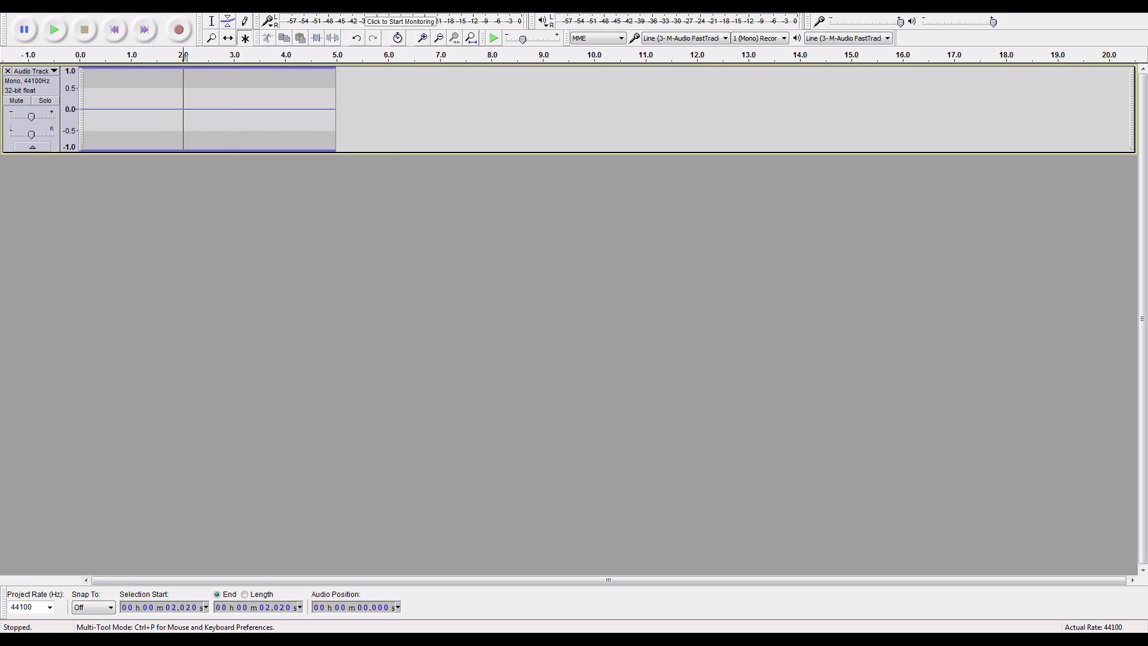
left_click_drag(183, 56, 213, 56)
key("Delete")
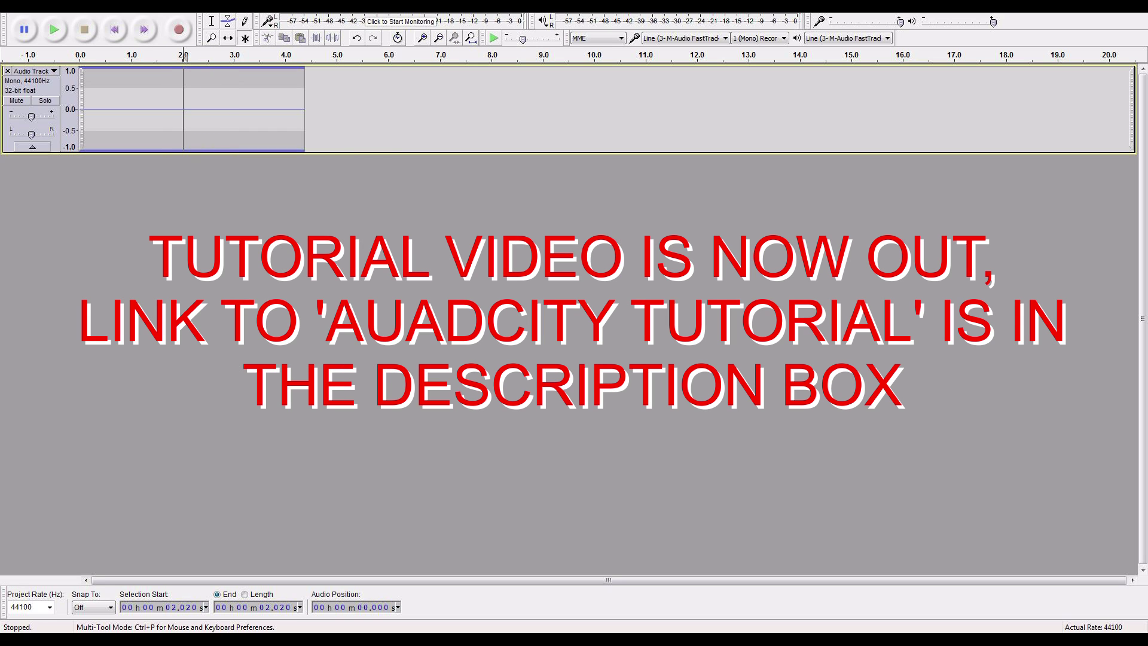
key("ctrl+z")
key("ctrl+z")
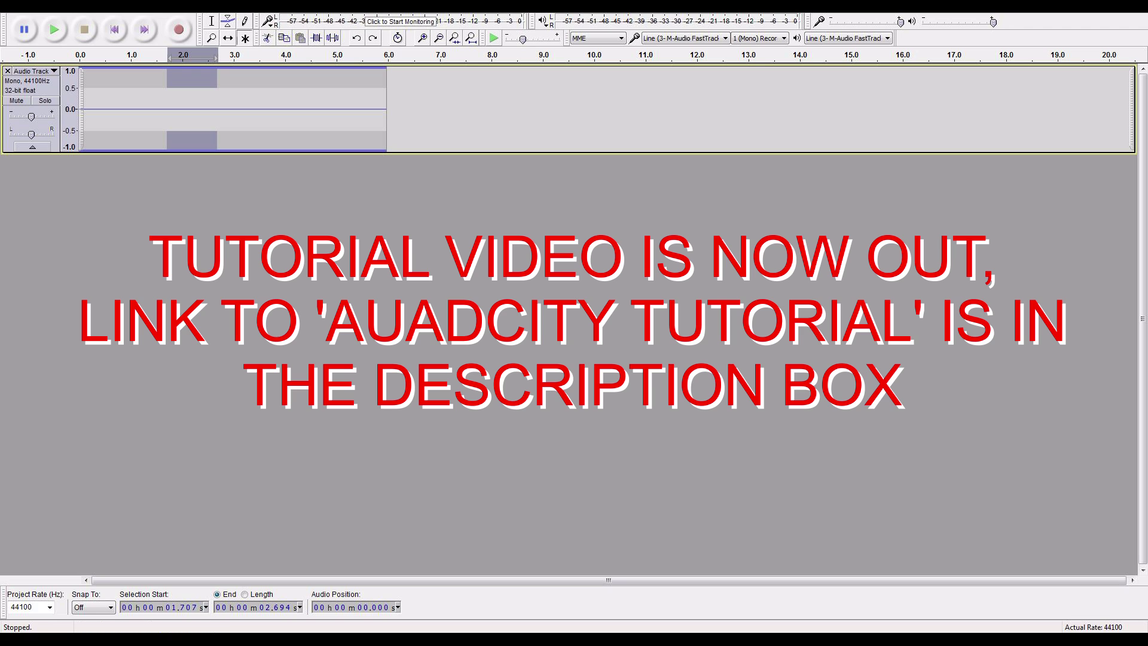
- Open the audio export dialog, examine the available file types and close it without exporting
key("alt+f")
key("Right")
key("Left")
key("Down")
key("Down")
key("Down")
key("Down")
key("Down")
key("Down")
key("Down")
key("Down")
key("Down")
key("Down")
key("Return")
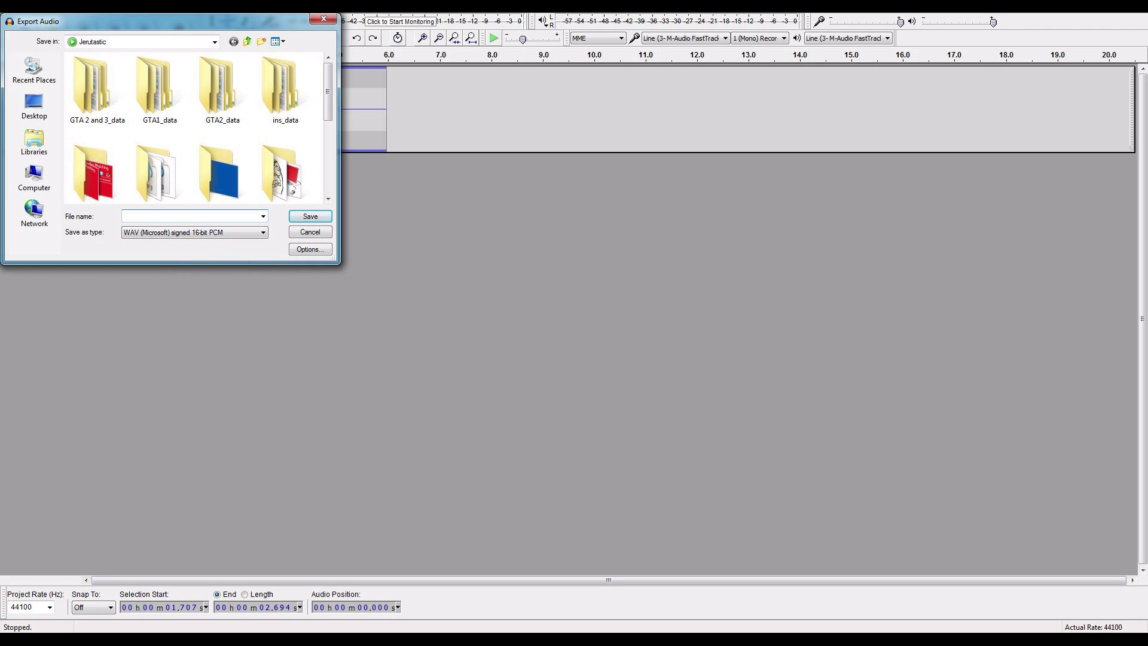
left_click(194, 232)
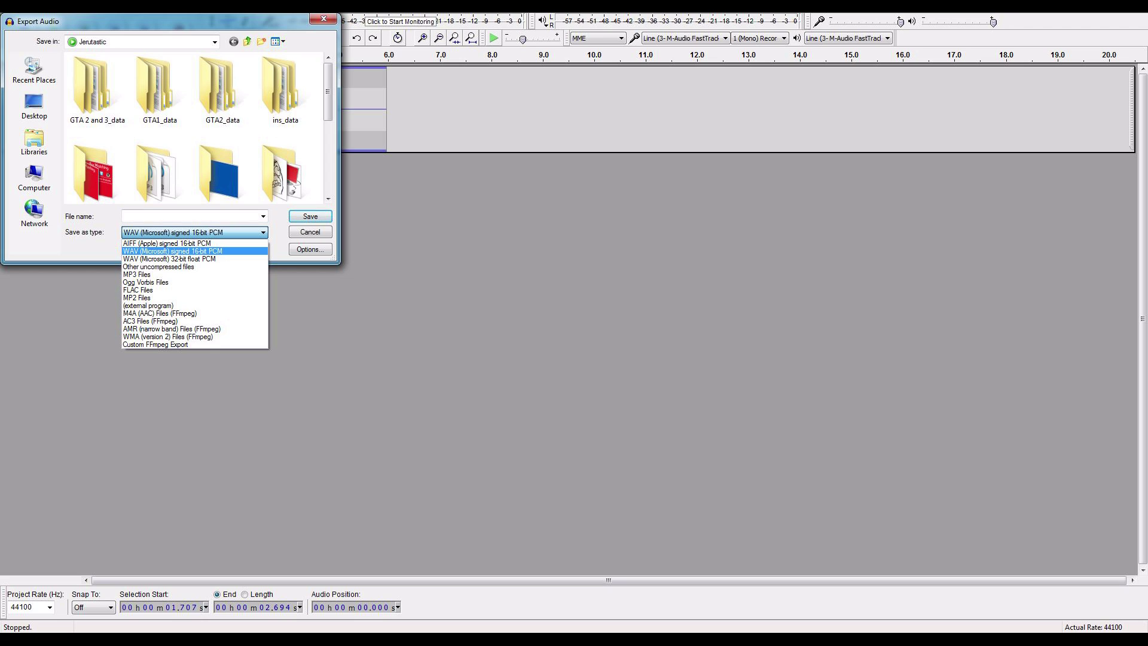
left_click(194, 232)
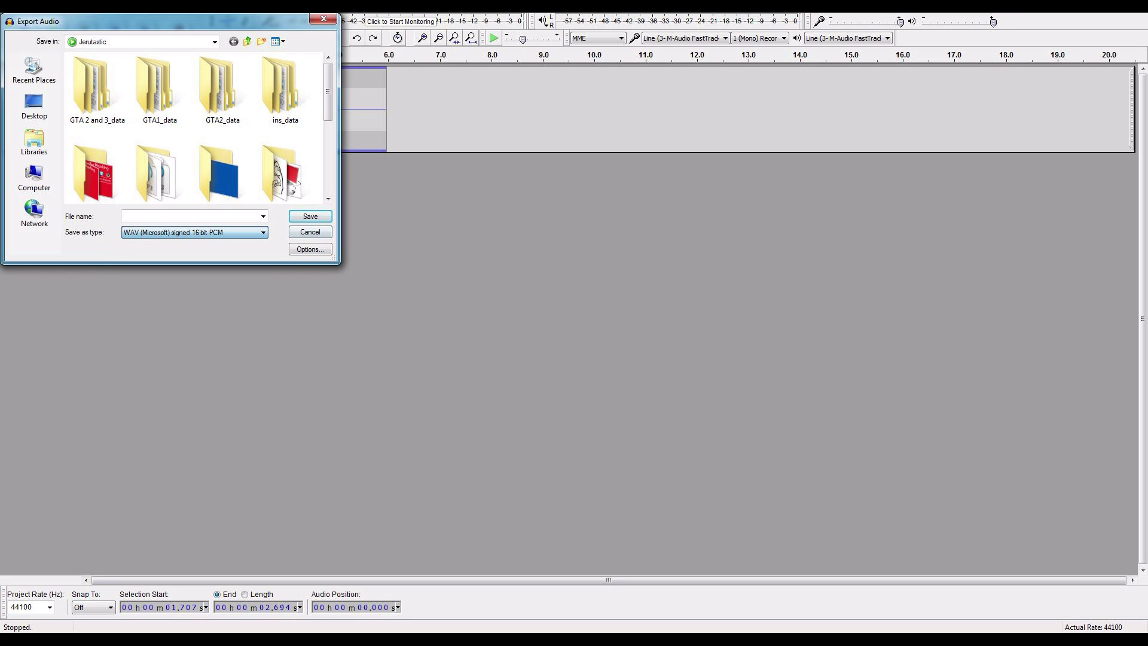
key("Return")
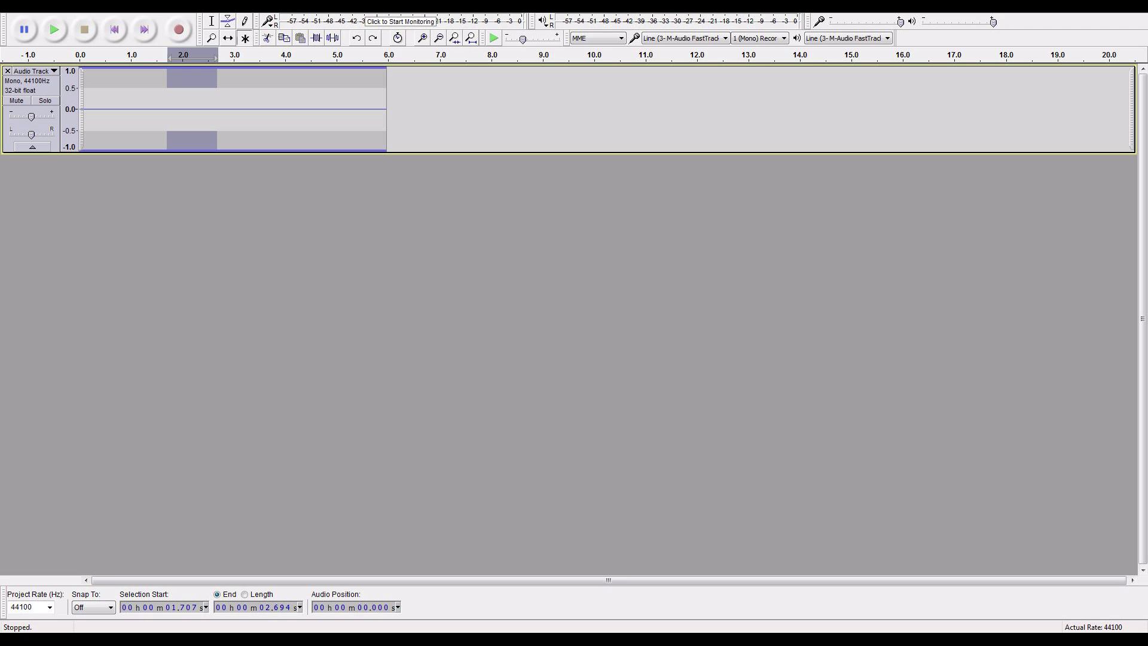
- Select the entire track again, review the effects that can be applied to it and clear the selection
key("ctrl+a")
key("alt+c")
key("Down")
key("Down")
key("Down")
key("Down")
key("Down")
key("Down")
key("Down")
key("Down")
key("Down")
key("Down")
key("Down")
key("Down")
key("Down")
key("Up")
key("Up")
key("Up")
key("Up")
key("Up")
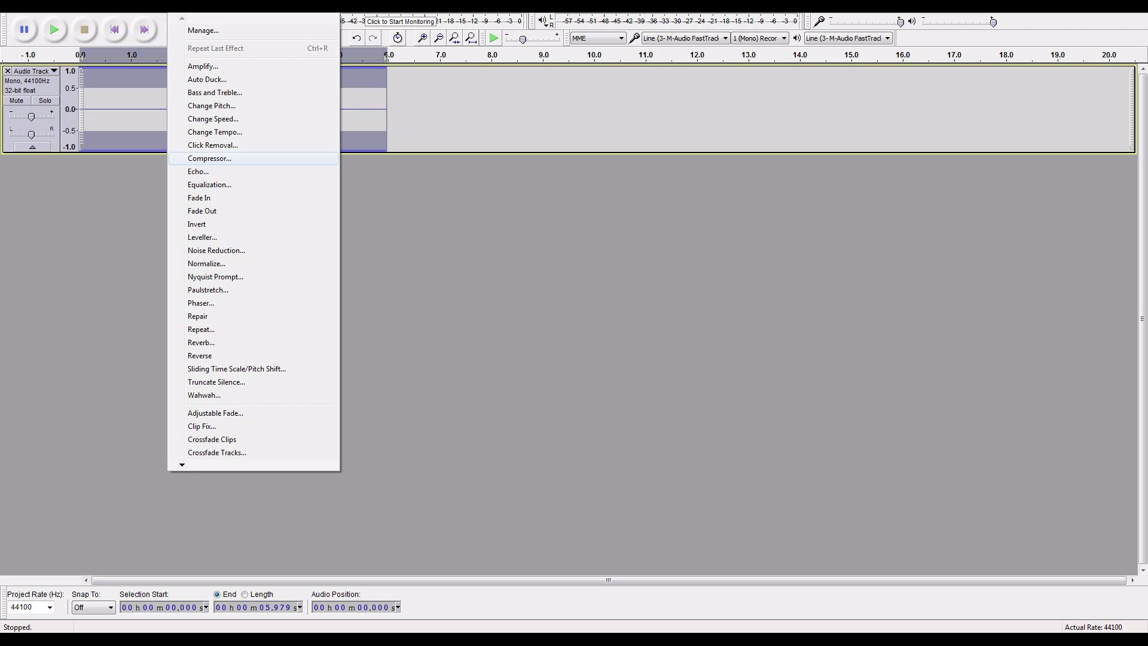
key("Down")
key("Down")
key("Down")
key("Down")
key("Down")
key("Down")
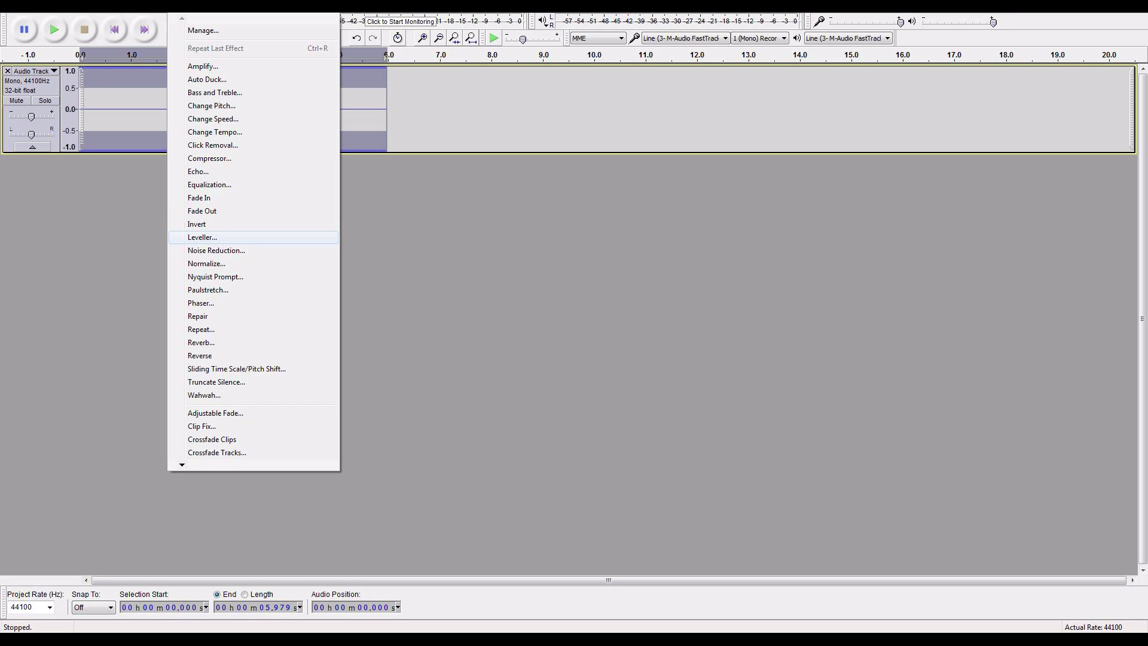
key("Down")
key("Down")
key("Down")
key("Down")
key("Down")
key("Down")
key("Down")
key("Down")
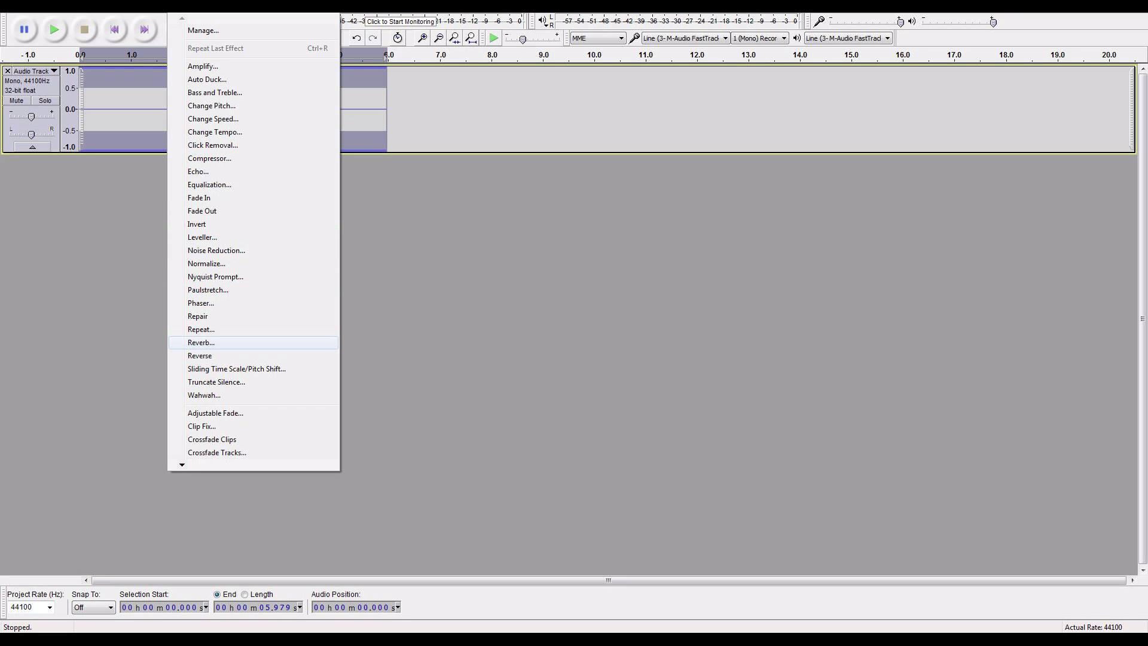
key("Up")
key("Up")
key("Up")
key("Up")
key("Up")
key("Up")
key("Up")
key("Up")
key("Up")
key("Up")
key("Up")
key("Up")
key("Up")
key("Up")
key("Up")
key("Down")
key("Down")
key("Down")
left_click(445, 120)
left_click_drag(445, 107, 217, 108)
left_click(232, 107)
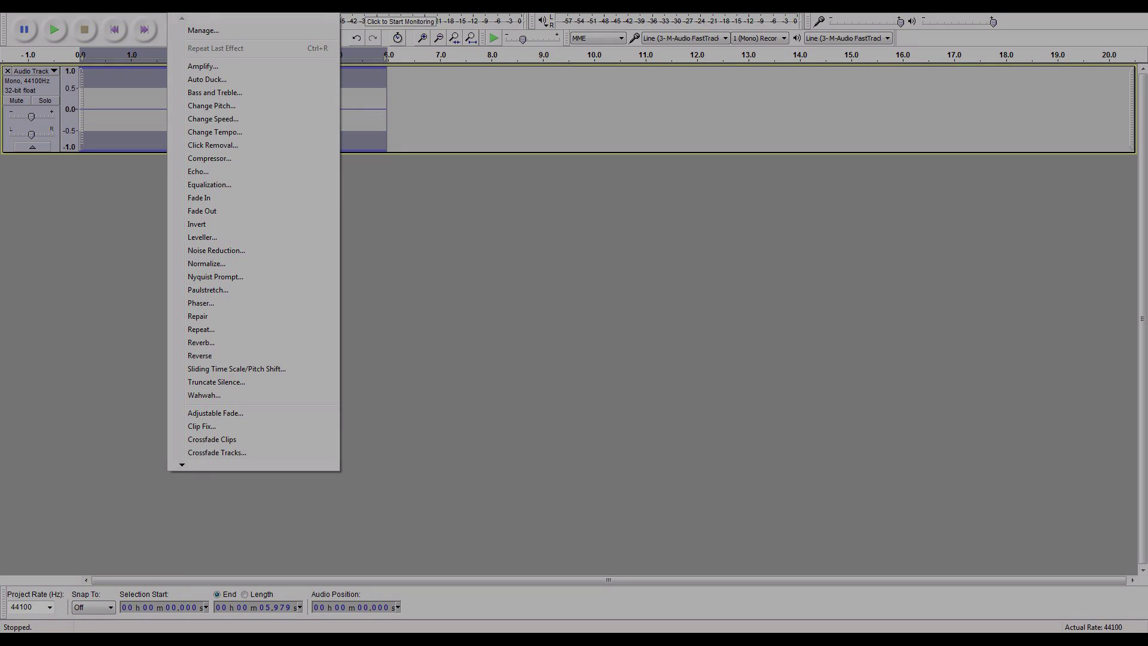
left_click(445, 109)
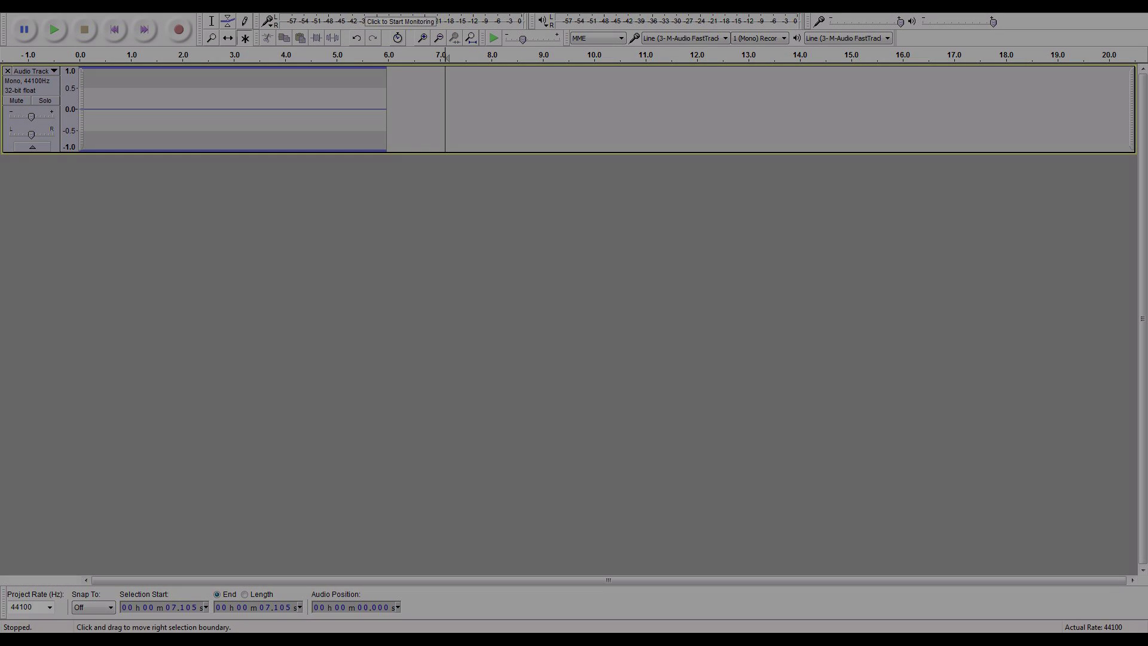